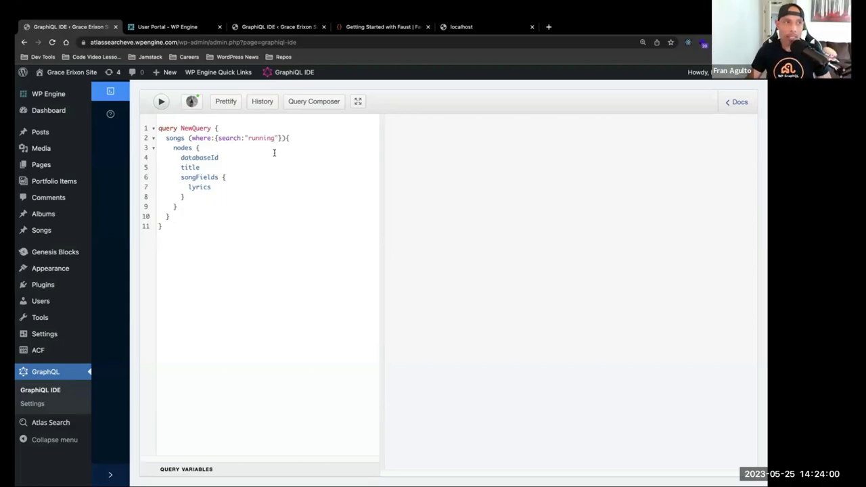
Step: Change the songs search string to "running NOT nothing" and run the query
text(NOT)
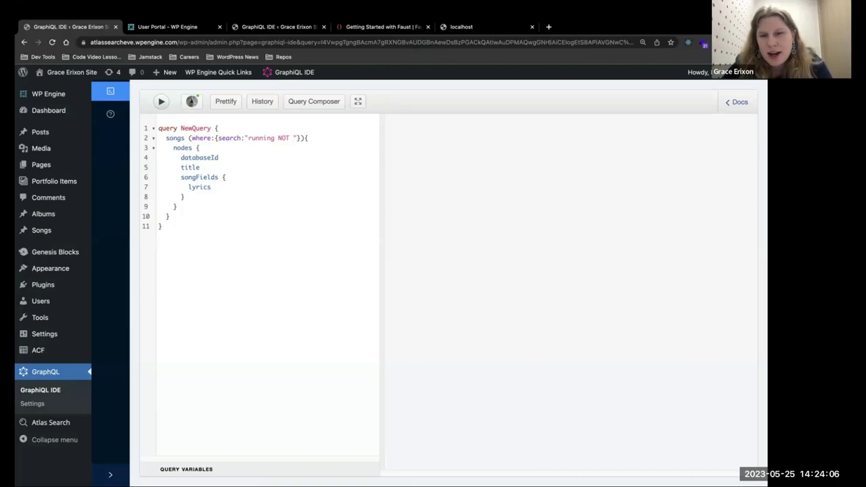
text( nothing)
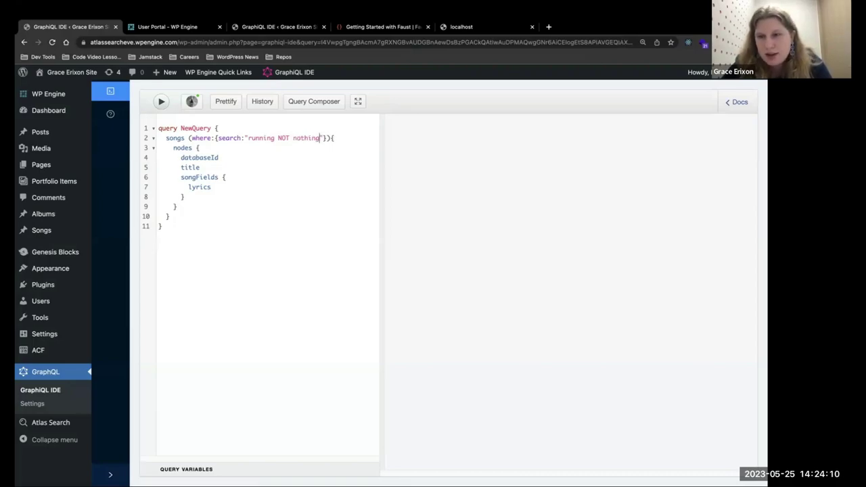
click(295, 335)
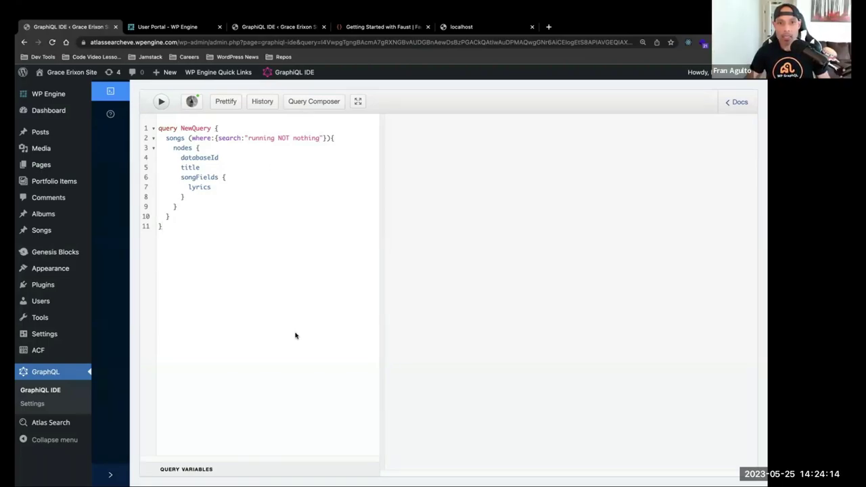
click(164, 105)
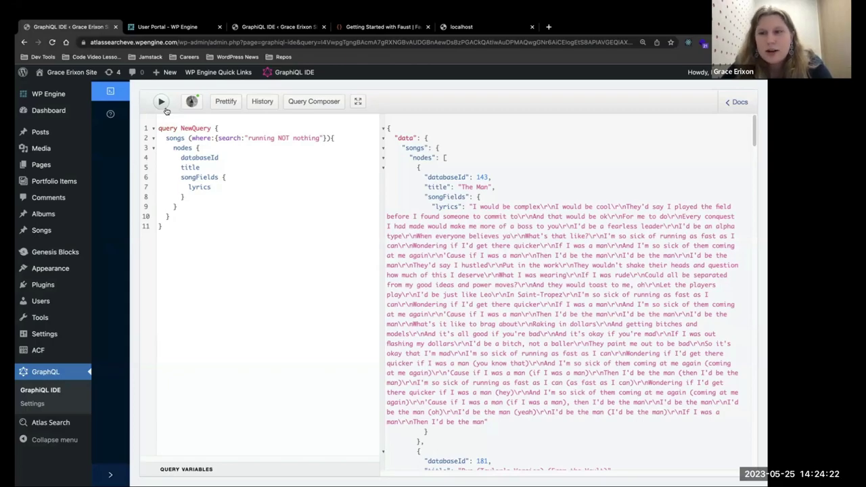
Step: Scroll through the returned songs and lyrics, which start with "The Man" (143)
scroll(582, 404, down, 1)
scroll(582, 403, down, 15)
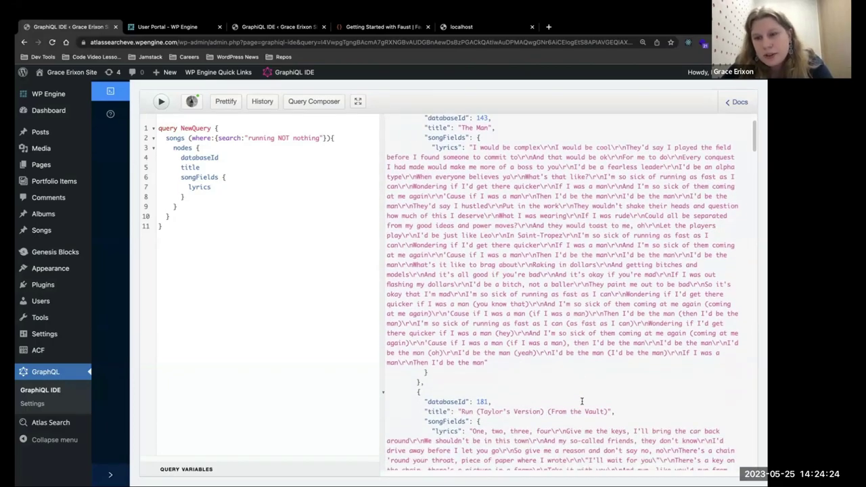
scroll(582, 401, down, 10)
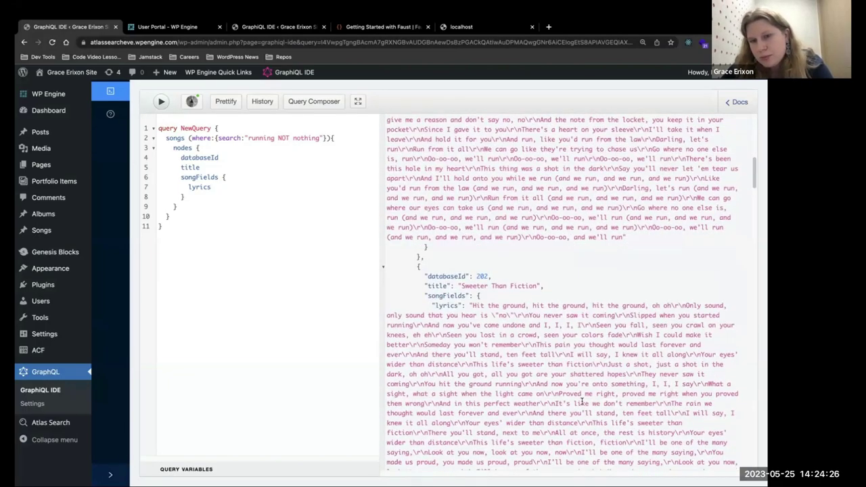
scroll(582, 403, down, 10)
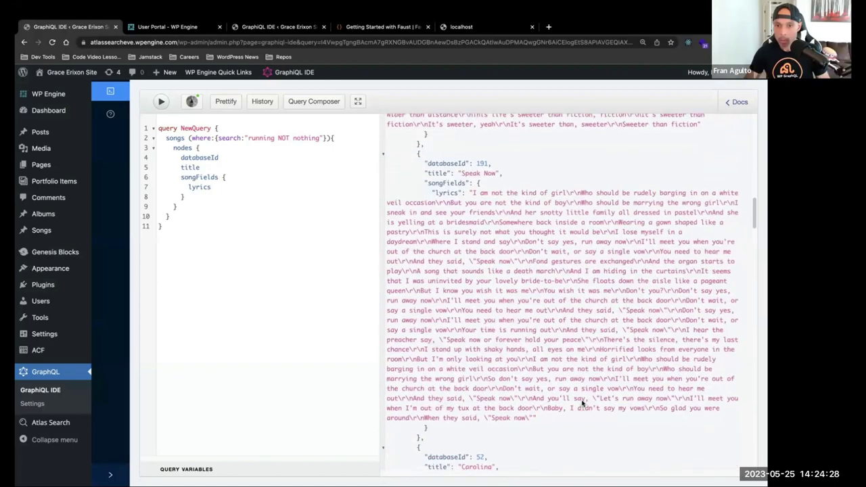
scroll(582, 402, down, 8)
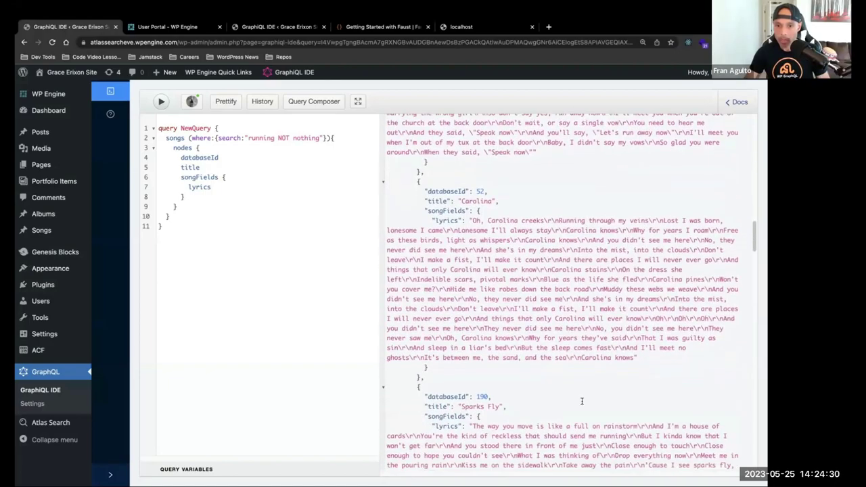
scroll(582, 402, down, 10)
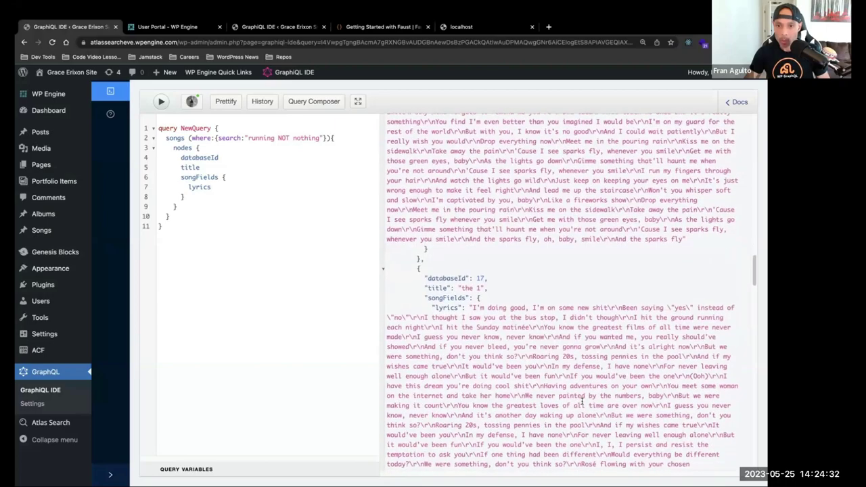
scroll(582, 401, down, 8)
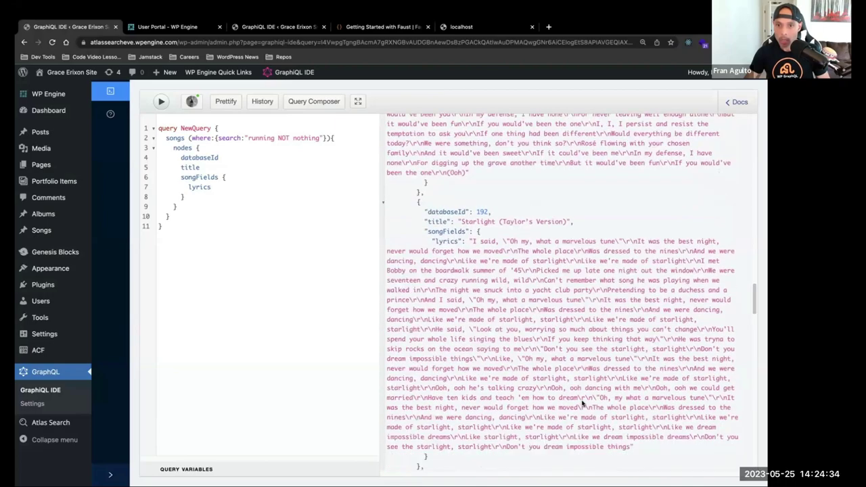
scroll(582, 401, down, 8)
scroll(582, 401, down, 10)
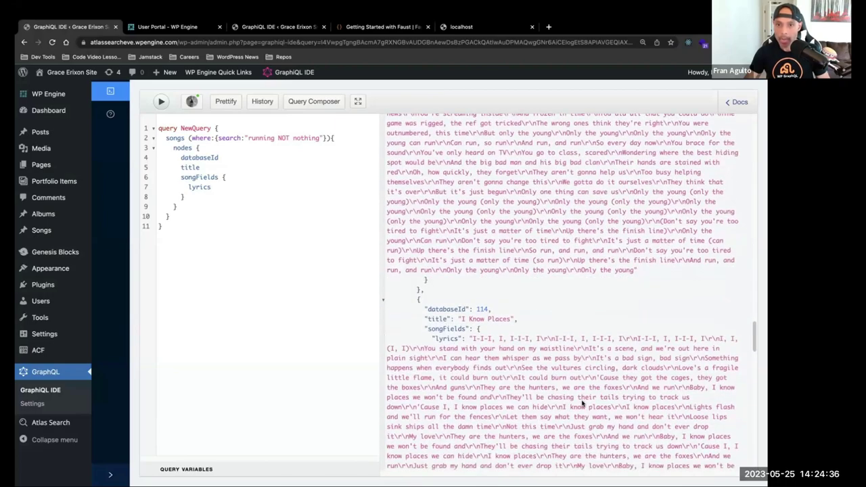
scroll(582, 402, down, 7)
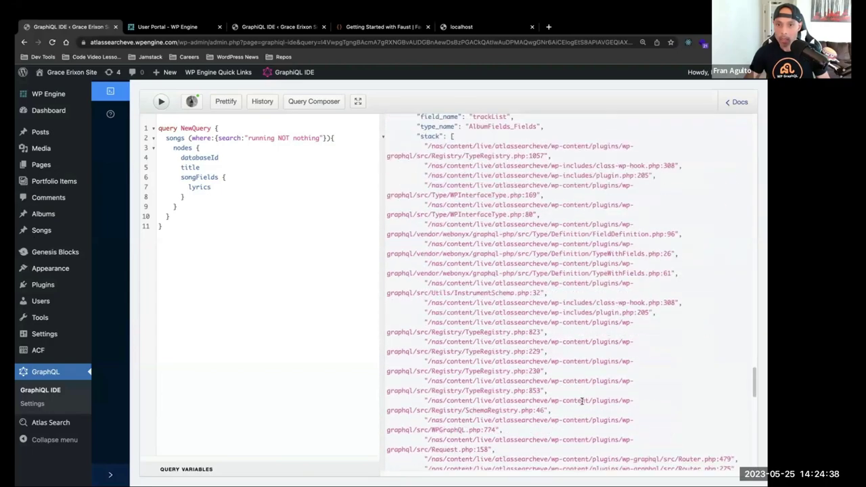
scroll(582, 402, down, 7)
scroll(583, 401, down, 9)
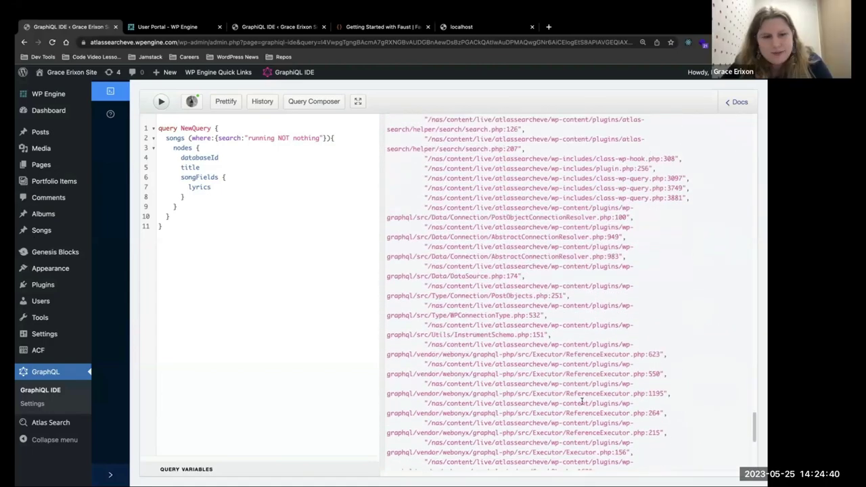
scroll(582, 402, up, 13)
scroll(582, 401, up, 12)
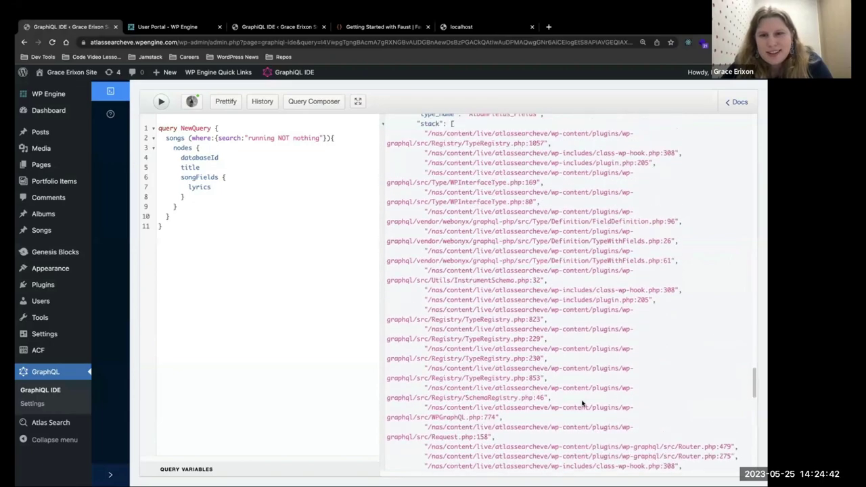
scroll(735, 266, up, 15)
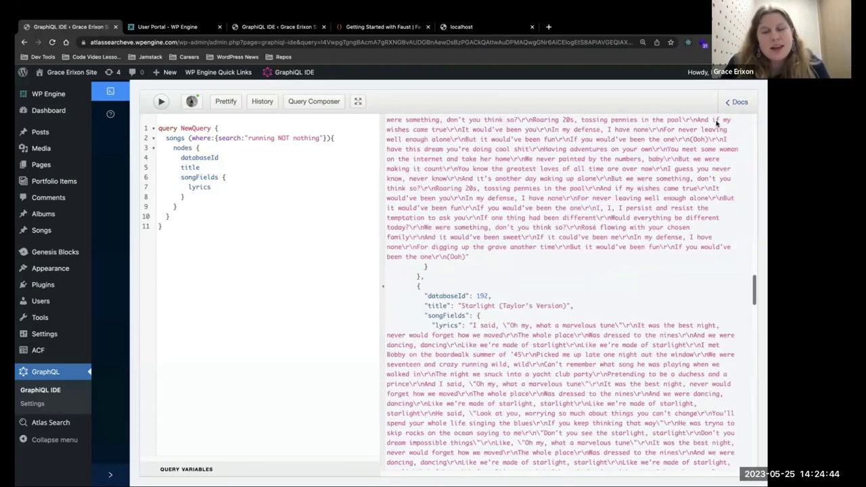
click(290, 137)
key(BackSpace)
key(BackSpace)
key(BackSpace)
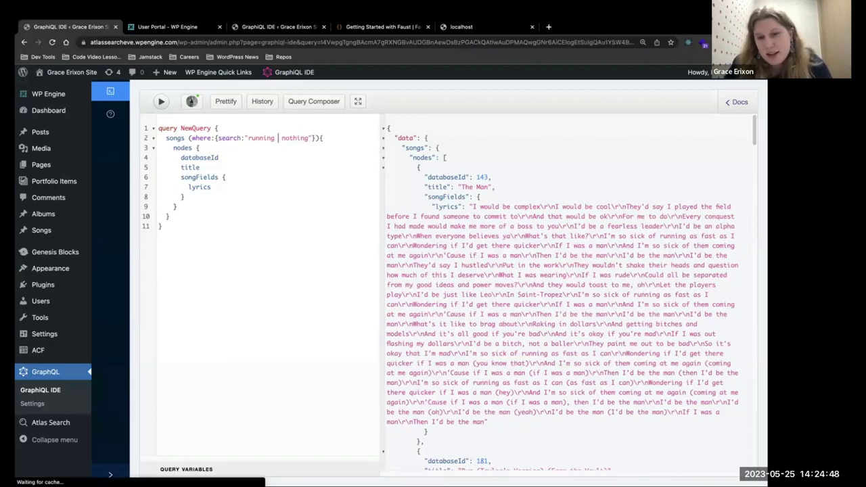
text(AND)
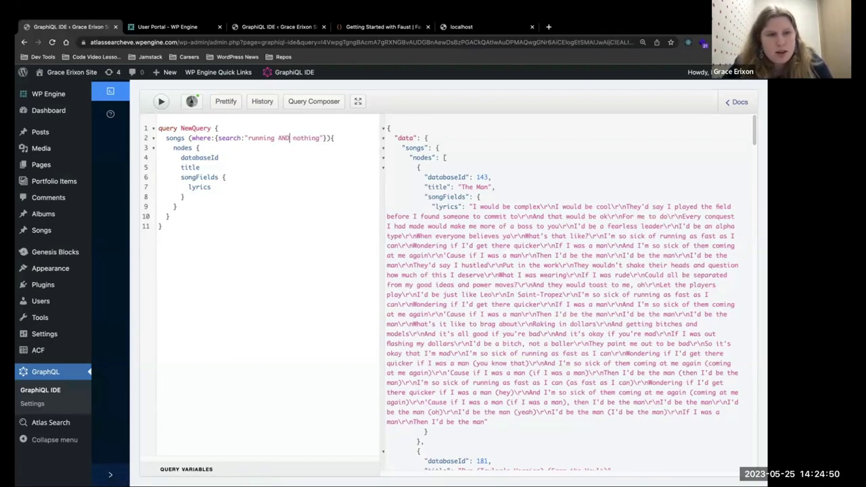
click(162, 105)
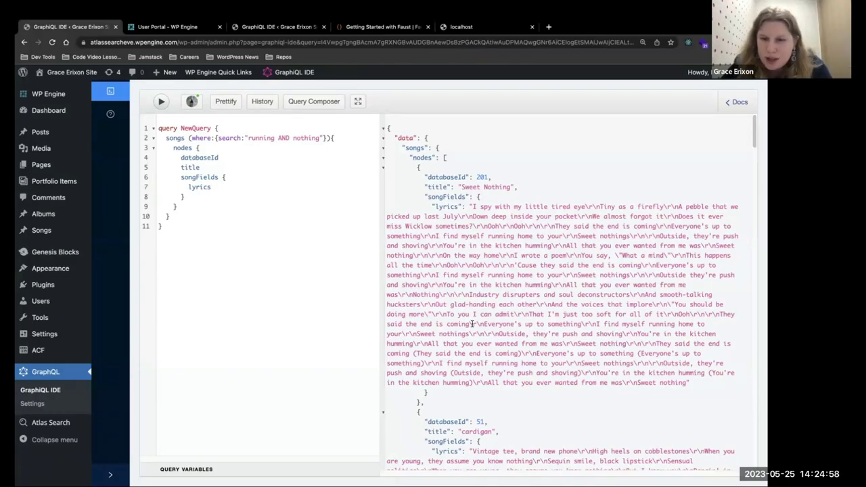
scroll(472, 324, down, 8)
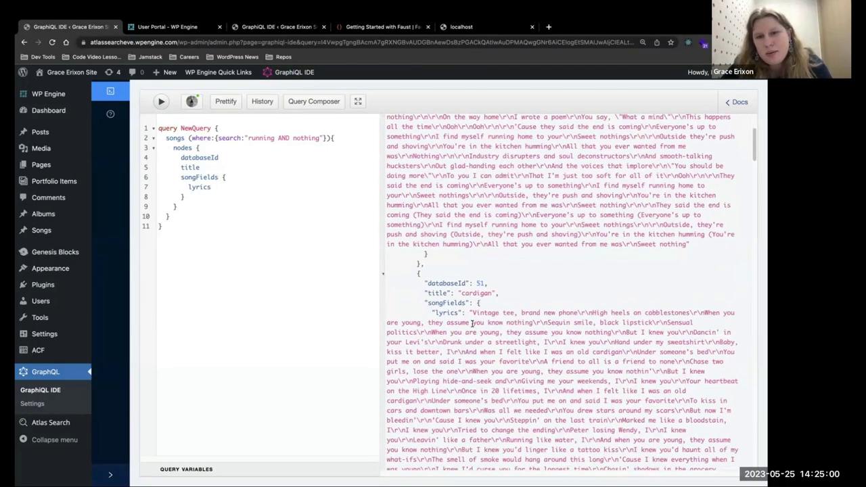
scroll(473, 324, down, 10)
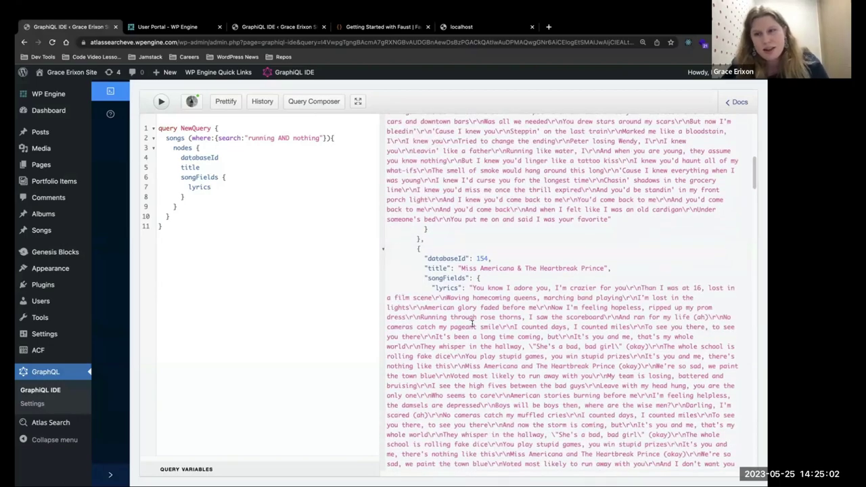
scroll(472, 324, down, 5)
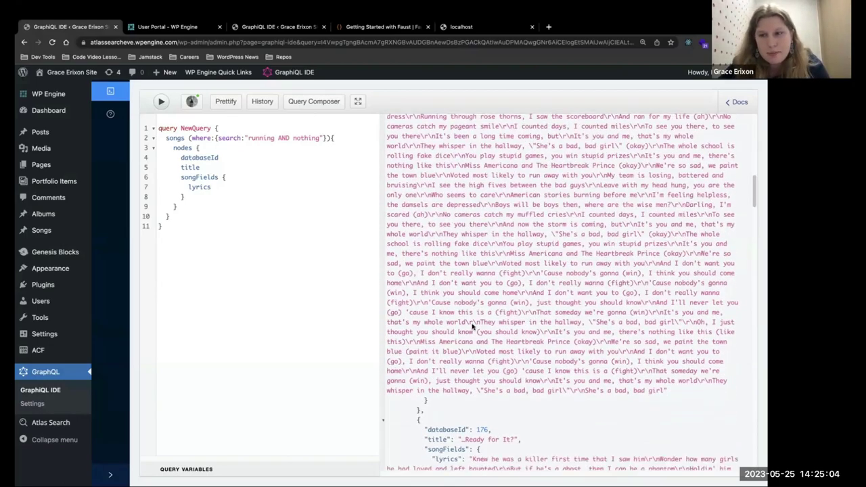
scroll(473, 324, down, 9)
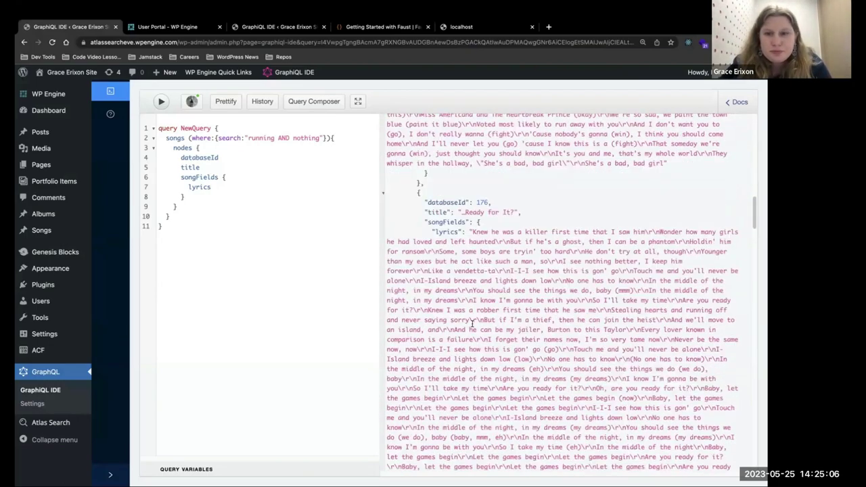
scroll(473, 324, down, 8)
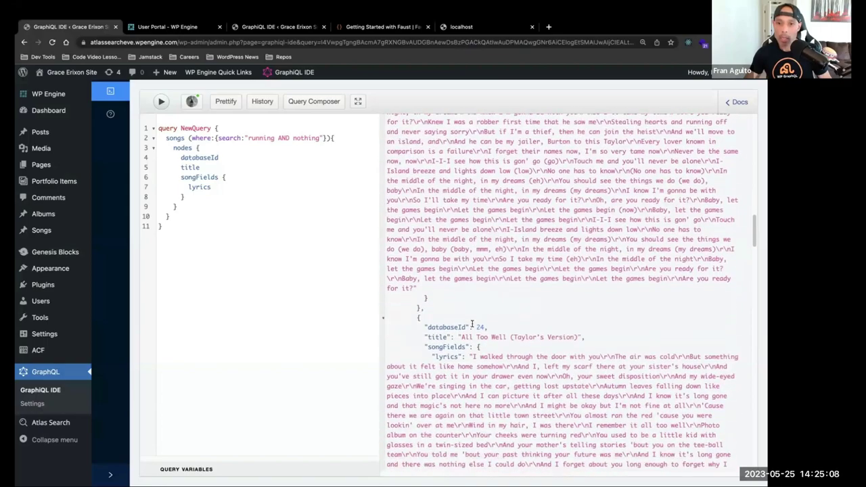
scroll(472, 327, down, 6)
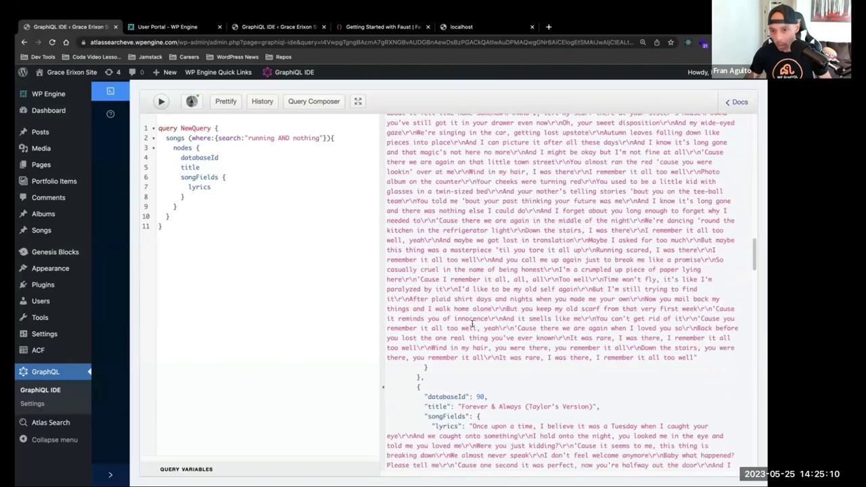
scroll(472, 324, down, 6)
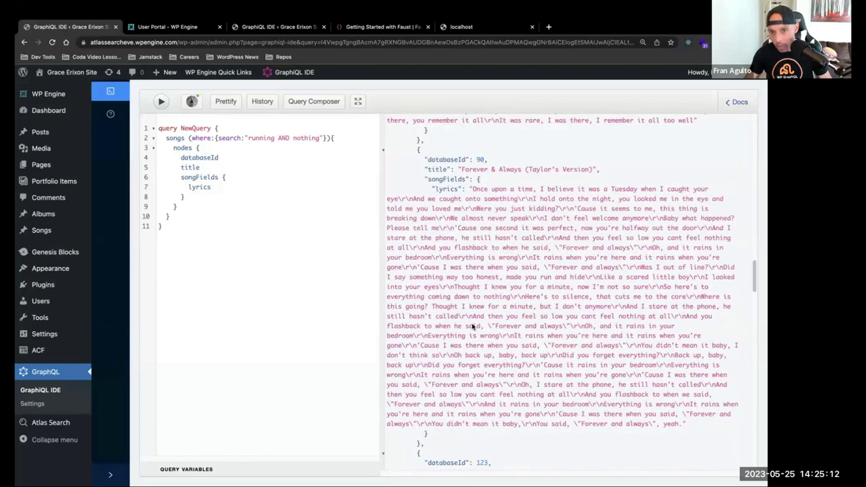
scroll(472, 324, up, 3)
scroll(472, 324, up, 8)
scroll(473, 326, down, 10)
scroll(473, 326, up, 8)
scroll(472, 327, up, 15)
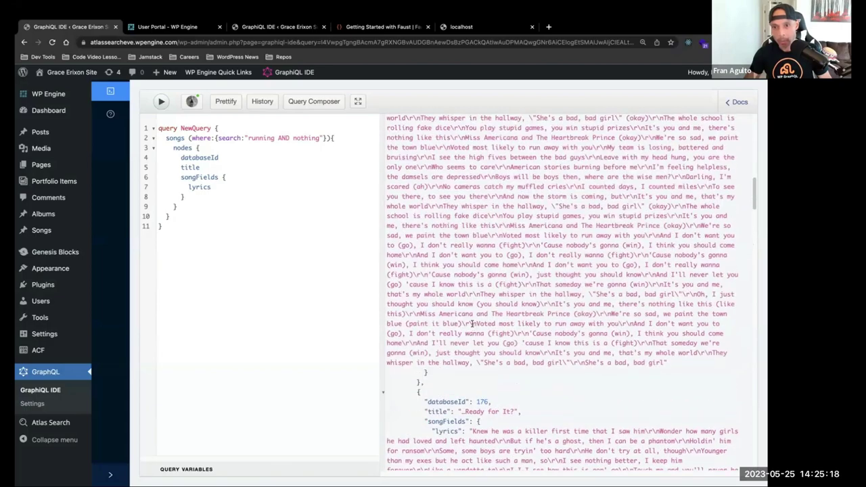
scroll(472, 326, up, 5)
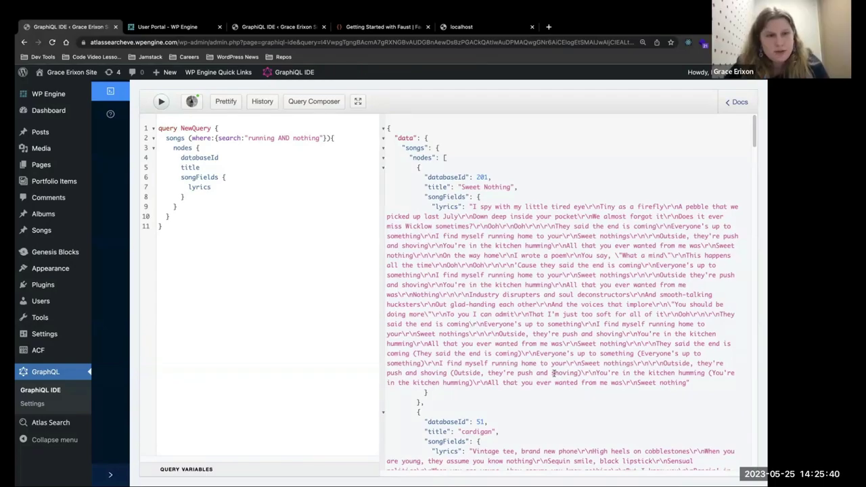
scroll(554, 374, down, 3)
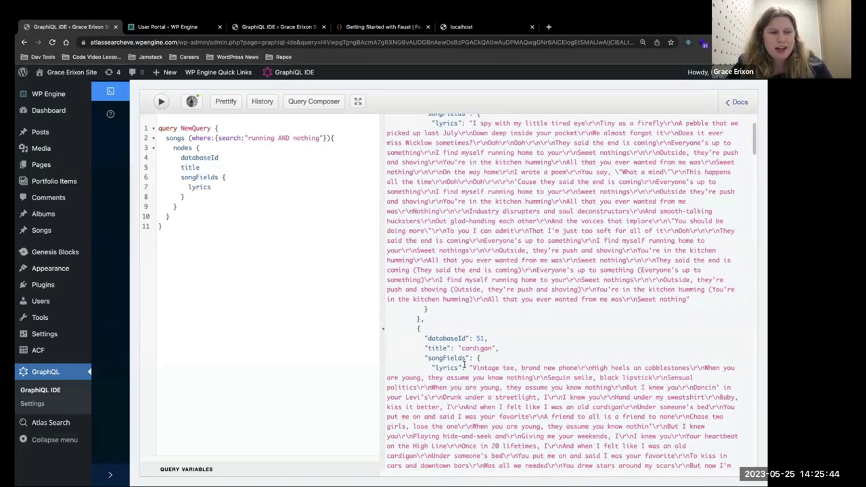
scroll(449, 336, up, 3)
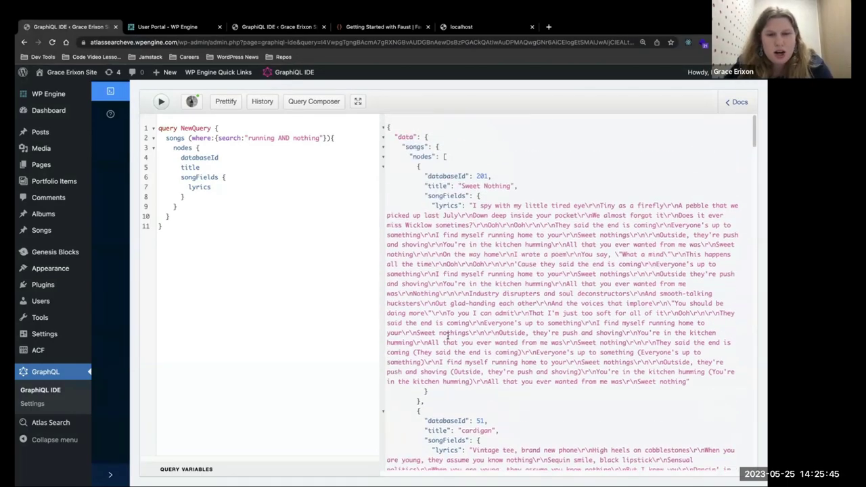
Step: Rewrite the songs search string as "sweet OR lover"
double_click(284, 138)
key(BackSpace)
text(OR)
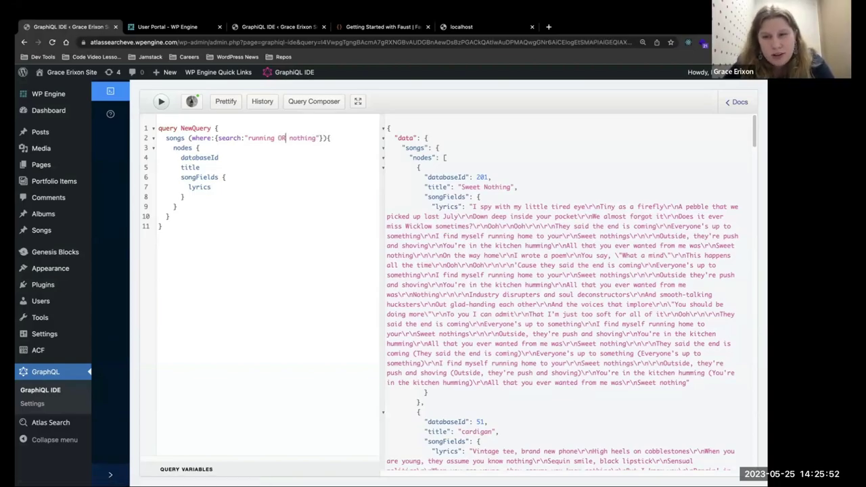
click(274, 138)
key(BackSpace)
key(BackSpace)
key(BackSpace)
key(BackSpace)
key(BackSpace)
key(BackSpace)
key(BackSpace)
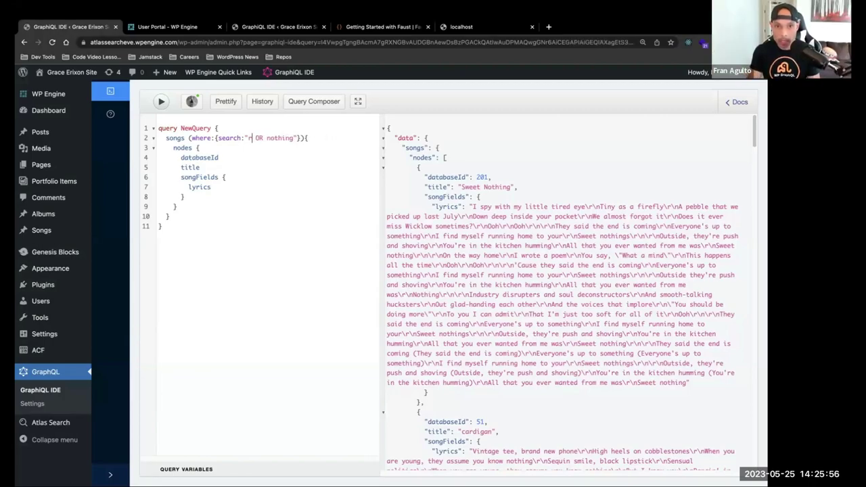
text(sweet)
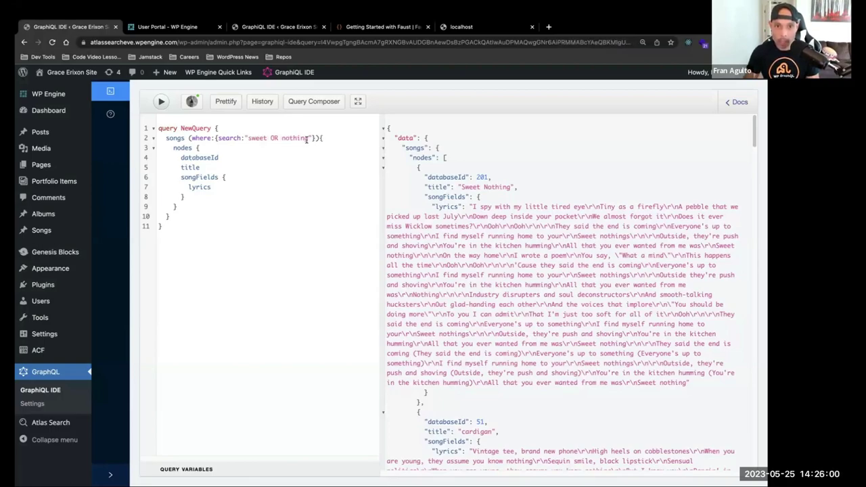
click(308, 139)
key(BackSpace)
key(BackSpace)
key(BackSpace)
key(BackSpace)
key(BackSpace)
key(BackSpace)
key(BackSpace)
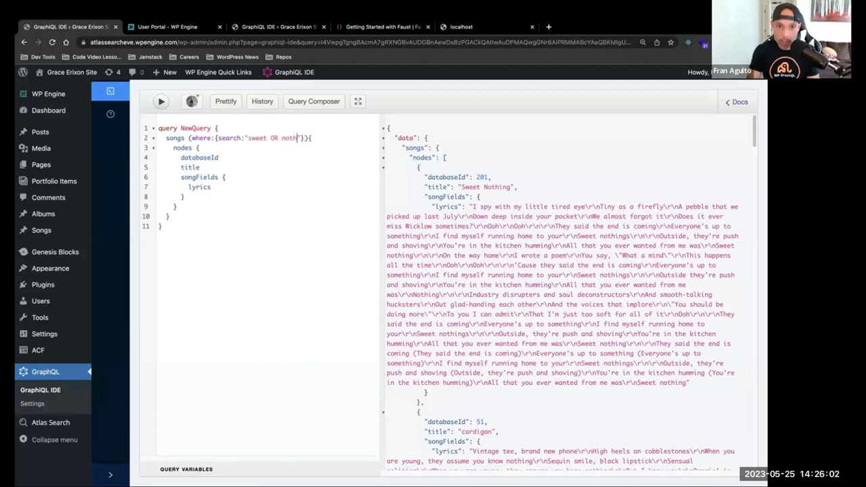
text(lover)
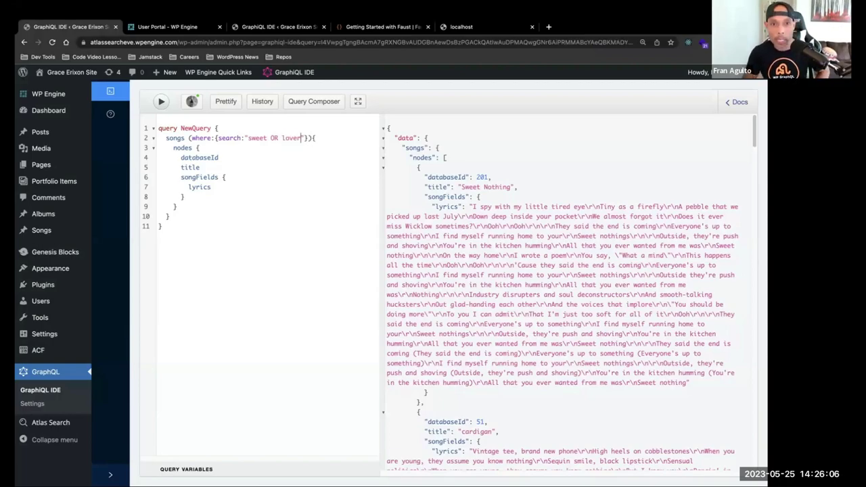
Step: Run the "sweet OR lover" query, review the results, then open Atlas Search's Search Config page
click(157, 105)
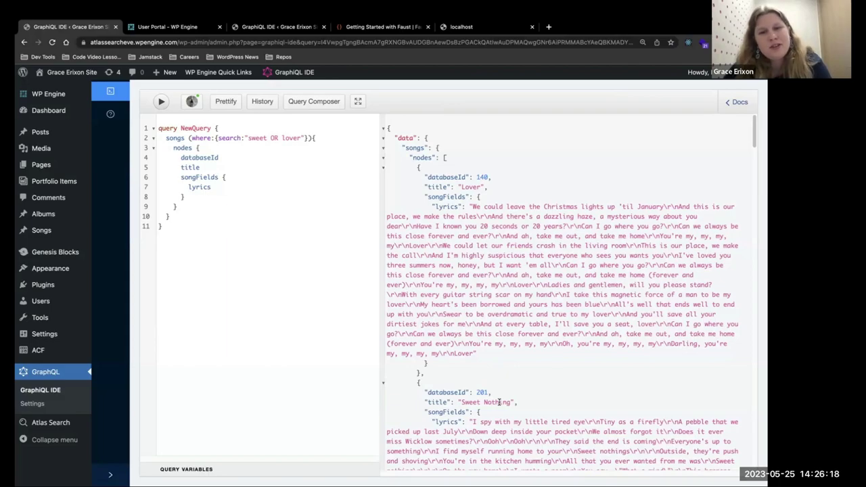
scroll(498, 402, down, 1)
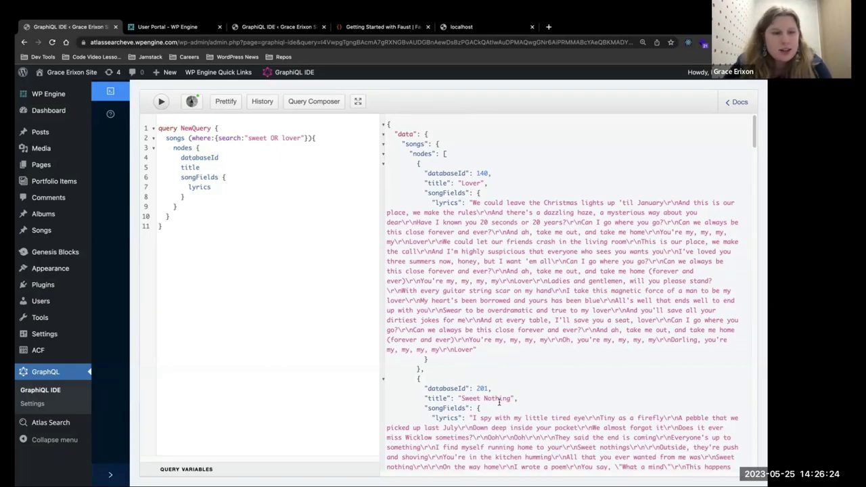
scroll(499, 402, down, 3)
scroll(498, 402, down, 8)
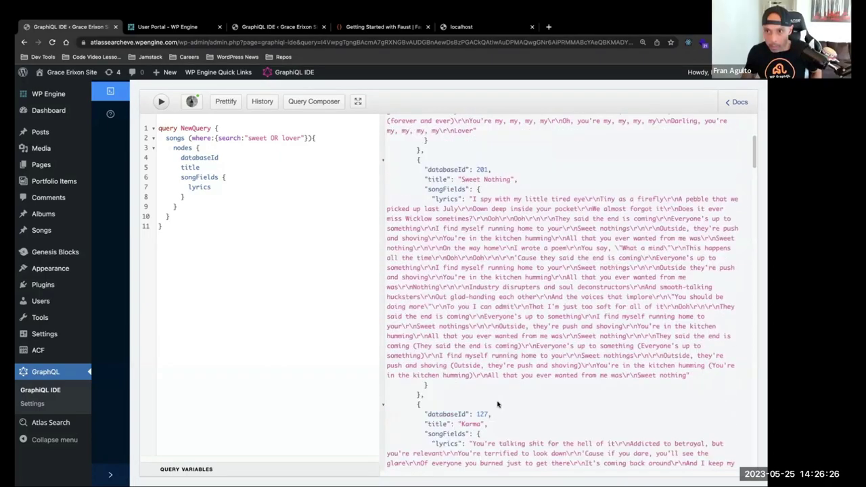
scroll(498, 402, down, 3)
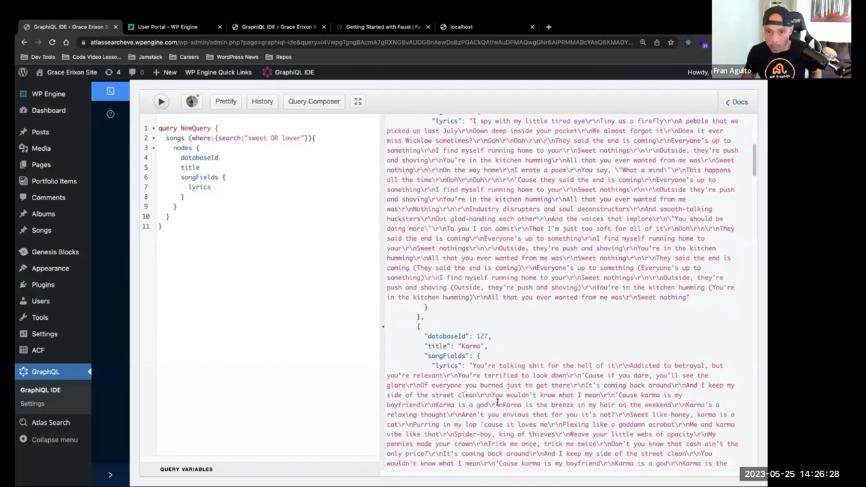
scroll(498, 402, up, 1)
scroll(497, 402, down, 3)
scroll(498, 404, up, 8)
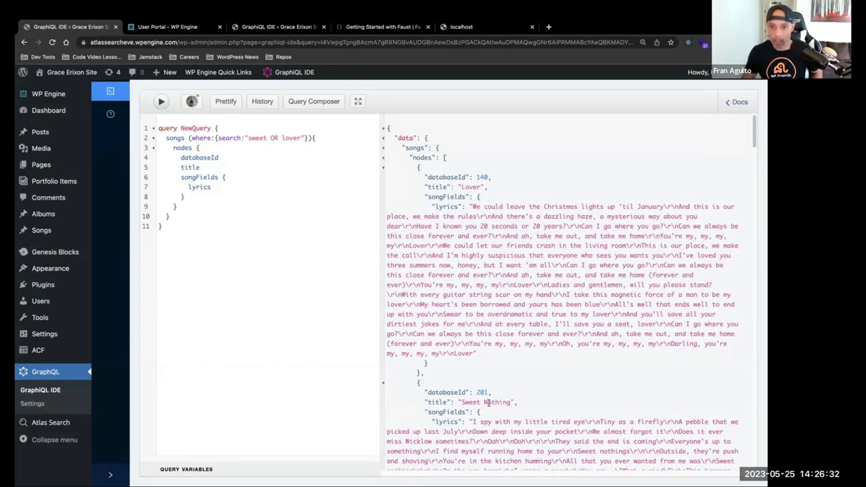
scroll(488, 403, down, 3)
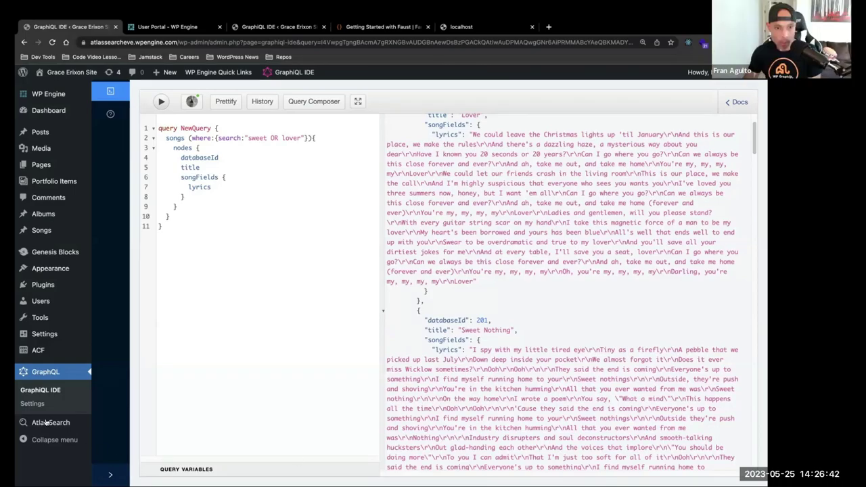
click(113, 426)
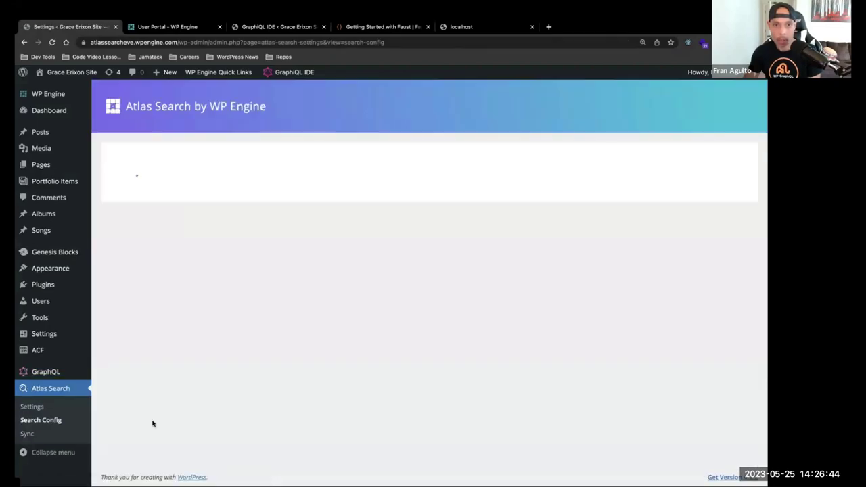